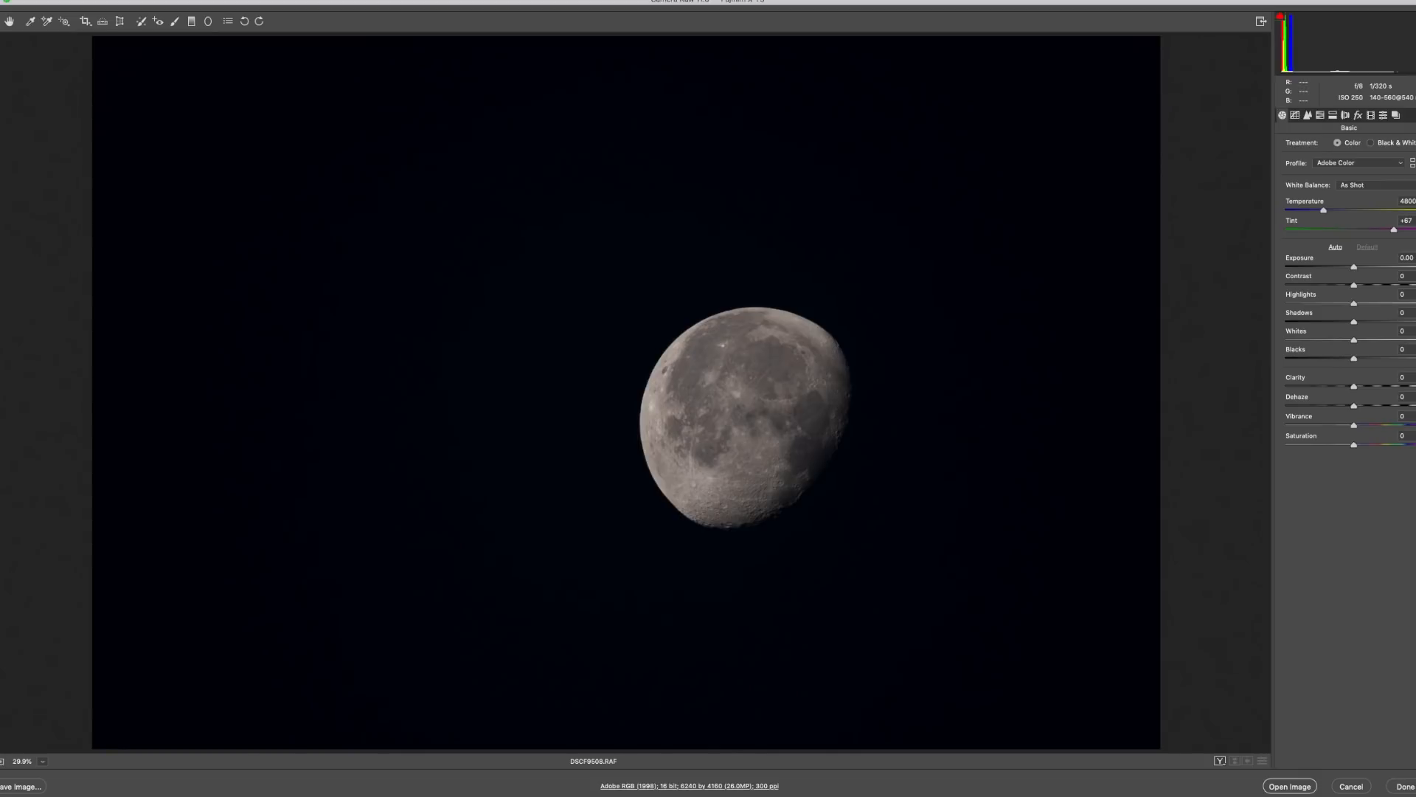
Step: Reset the Camera Raw defaults for the moon photo
{"action": "left_click", "coordinate": [1409, 116]}
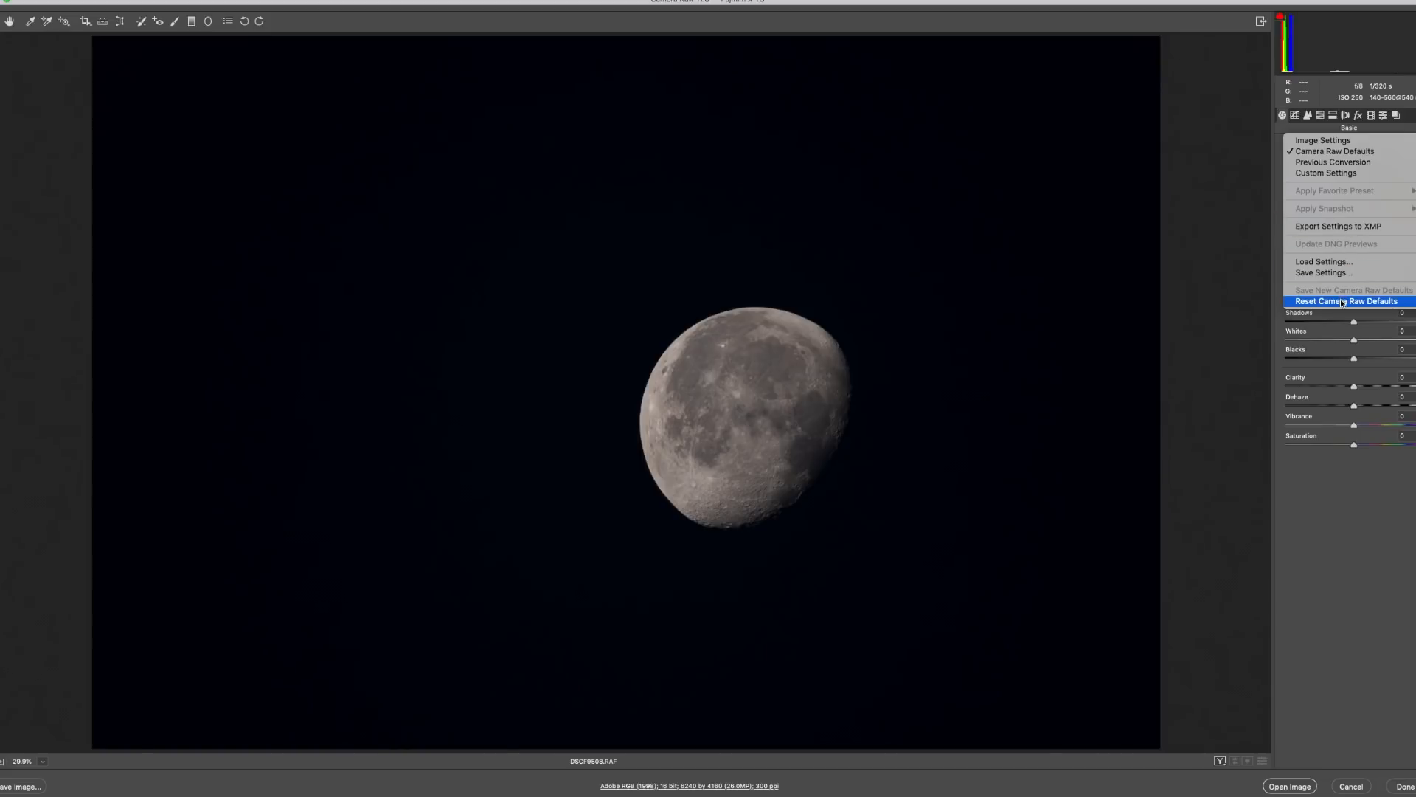
{"action": "left_click", "coordinate": [1339, 301]}
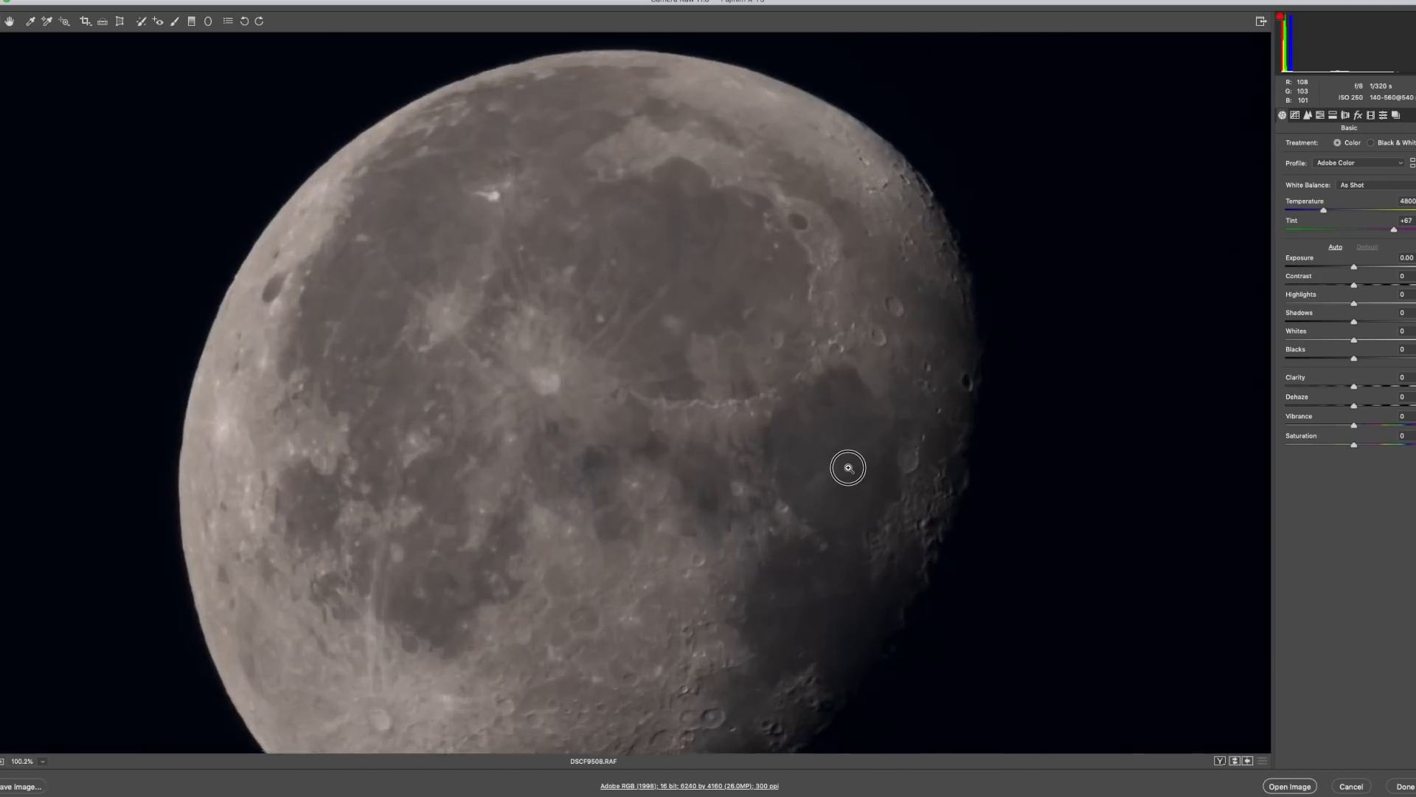
Step: Set the sharpening Amount to 150 and the sharpening Detail to 0 at 200% zoom
{"action": "left_click_drag", "start_coordinate": [844, 468], "coordinate": [938, 459]}
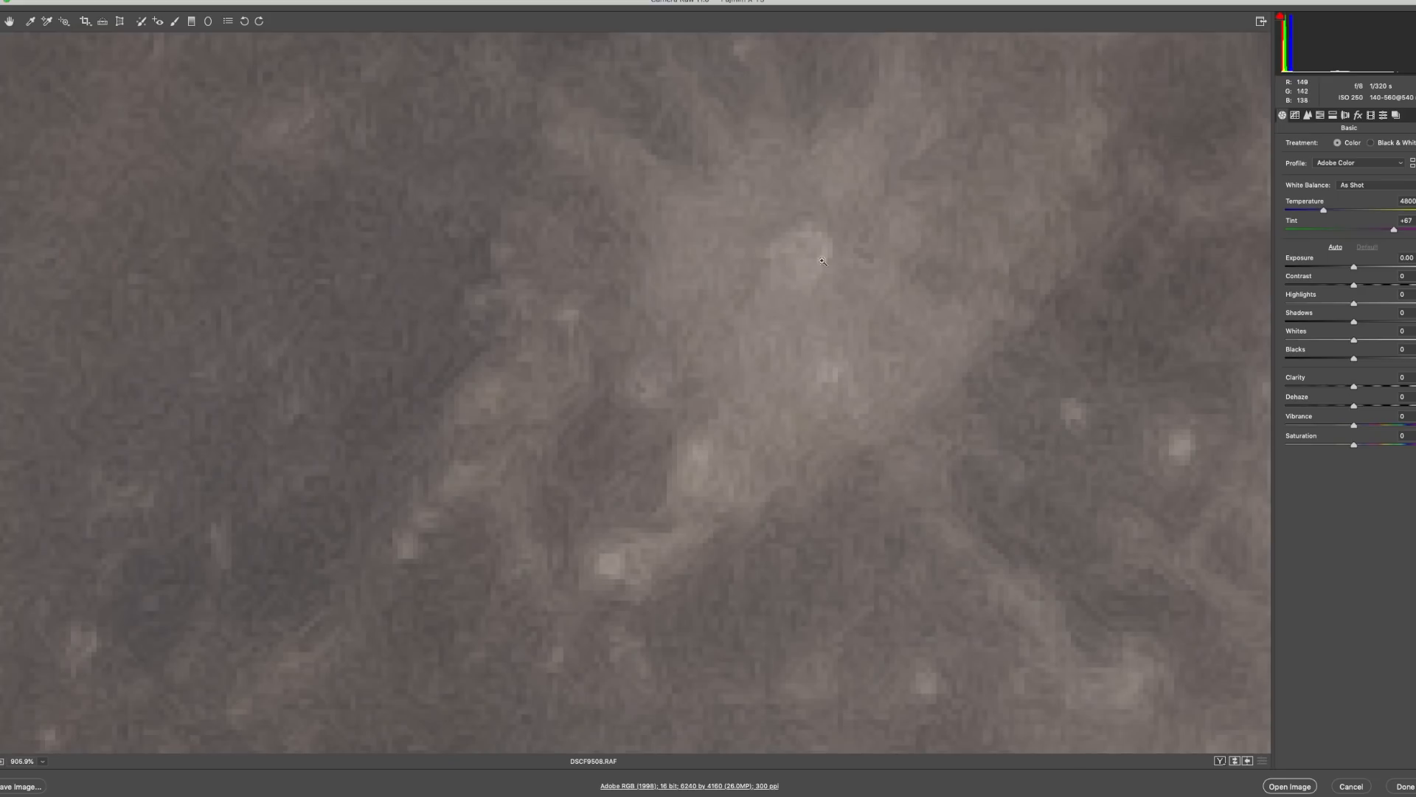
{"action": "left_click", "coordinate": [569, 364]}
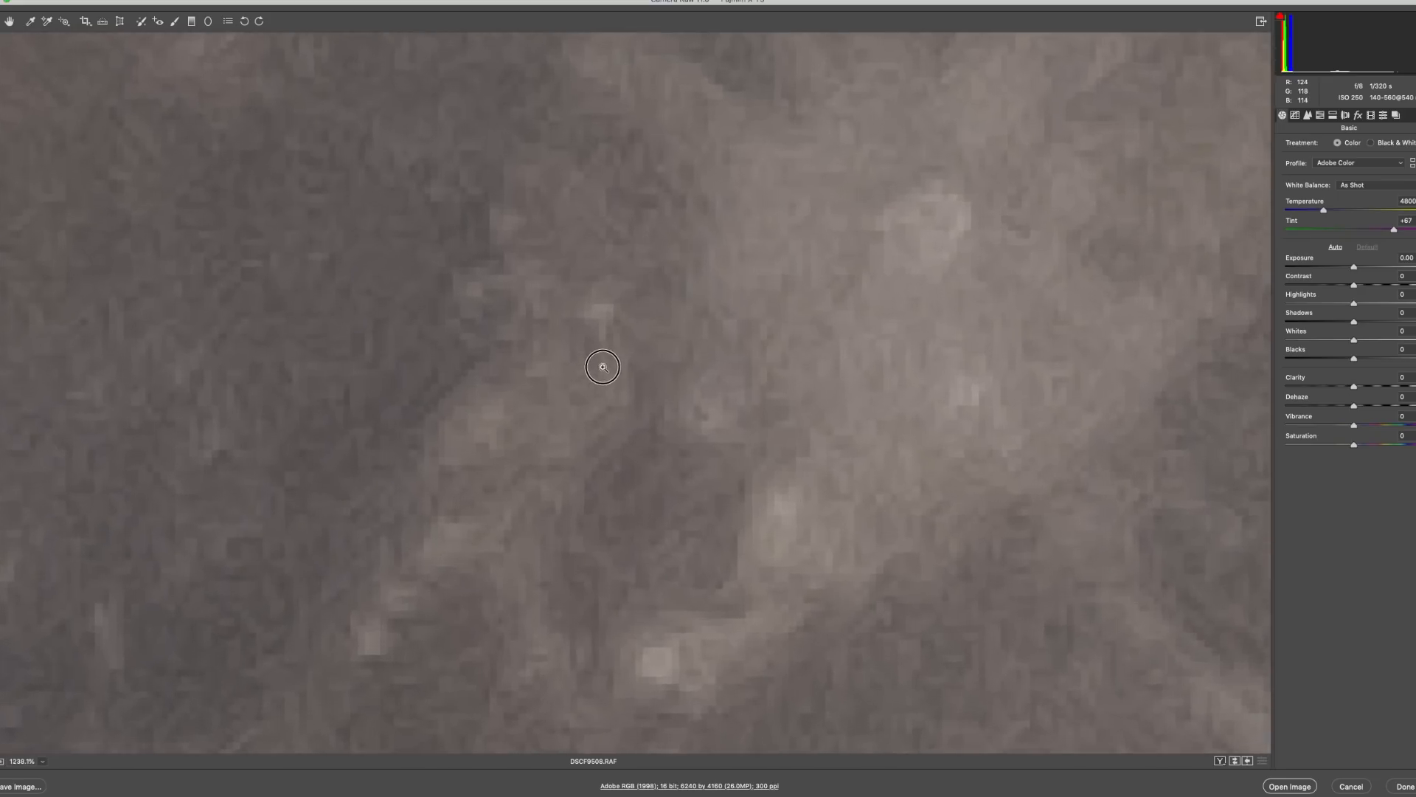
{"action": "left_click_drag", "start_coordinate": [712, 371], "coordinate": [551, 398]}
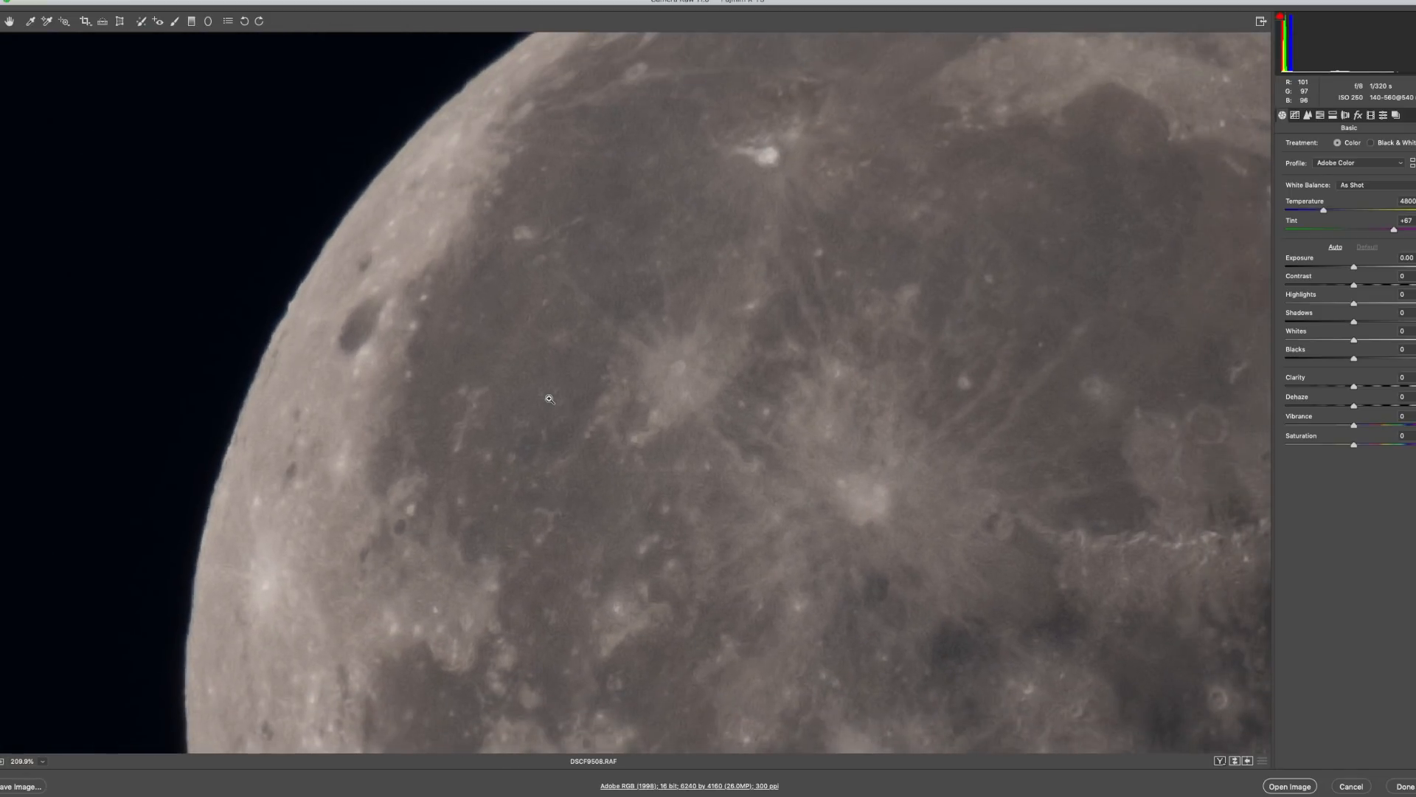
{"action": "right_click", "coordinate": [551, 398]}
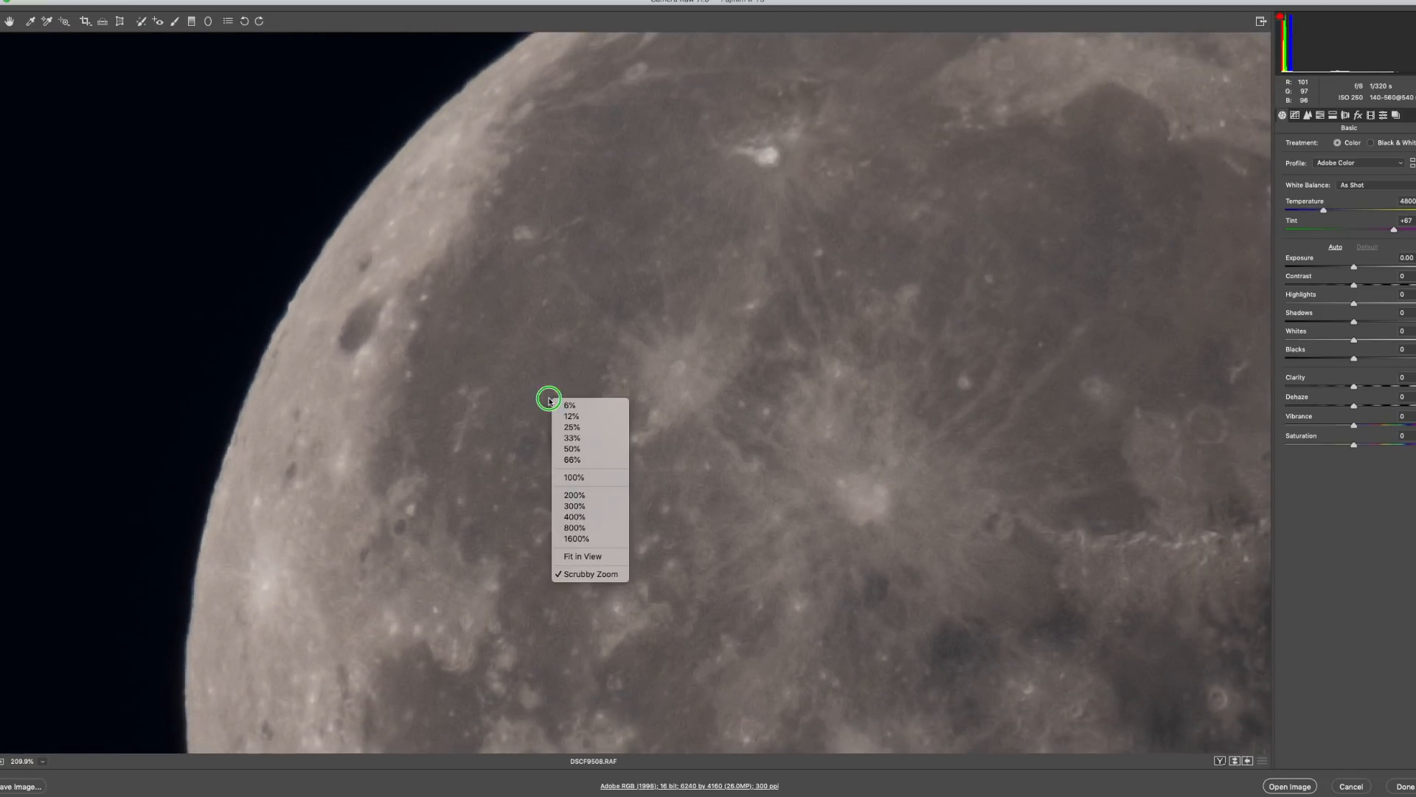
{"action": "left_click", "coordinate": [612, 495]}
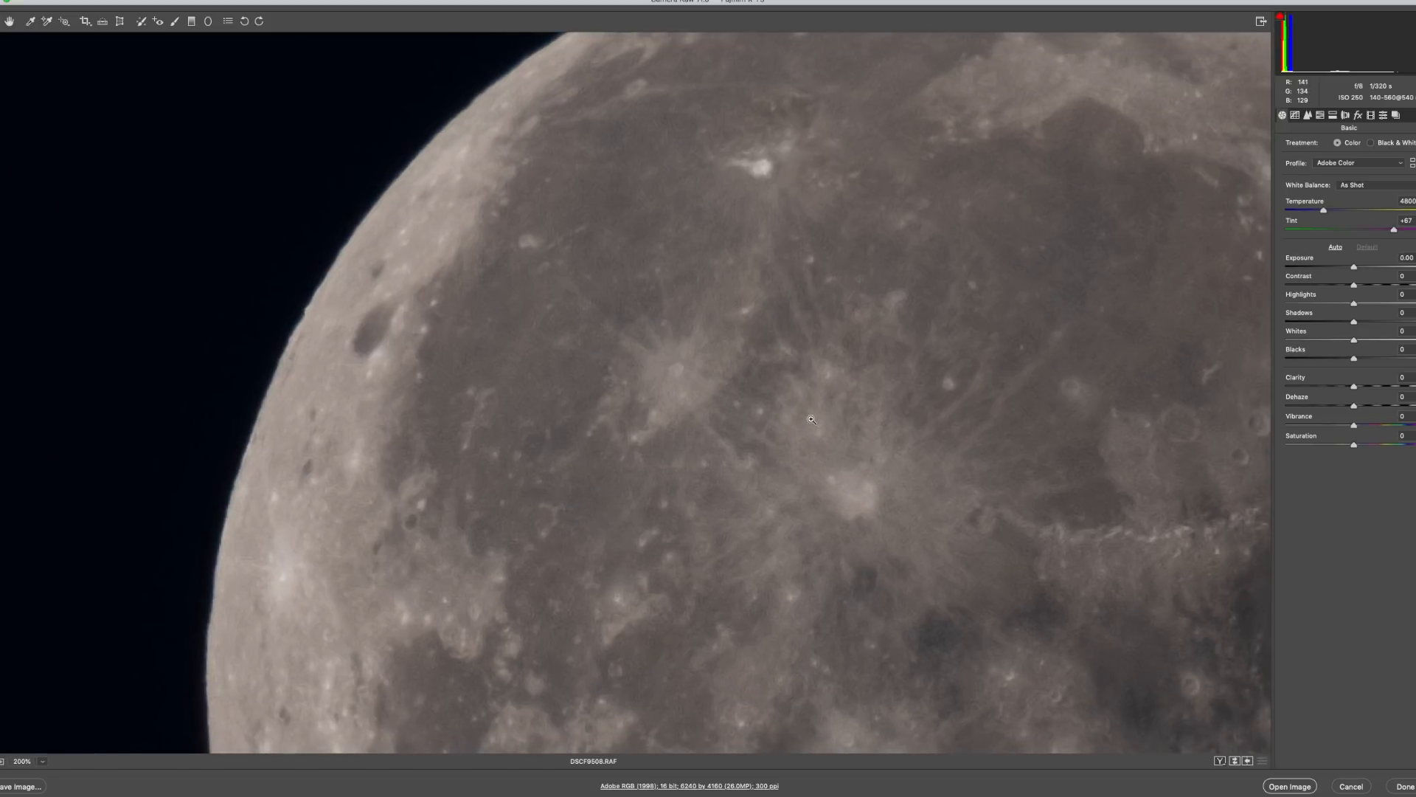
{"action": "left_click", "coordinate": [1308, 116]}
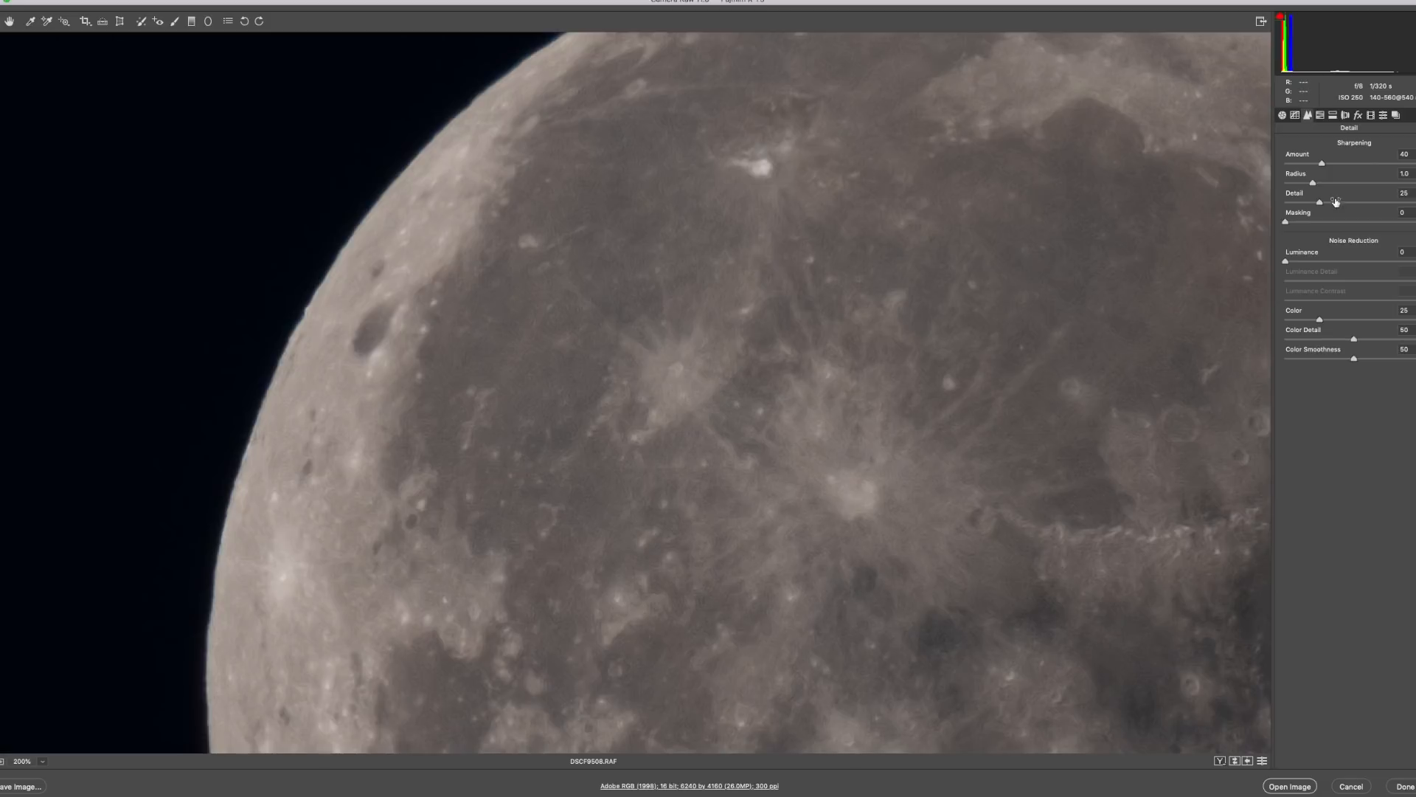
{"action": "left_click_drag", "start_coordinate": [1323, 165], "coordinate": [1355, 170]}
{"action": "left_click_drag", "start_coordinate": [1240, 222], "coordinate": [1211, 229]}
{"action": "left_click", "coordinate": [1353, 164]}
{"action": "left_click_drag", "start_coordinate": [1353, 164], "coordinate": [1410, 164]}
Step: Try other sharpening Detail and Amount values on the enlarged lunar surface, and reset the Camera Raw defaults
{"action": "right_click", "coordinate": [790, 235]}
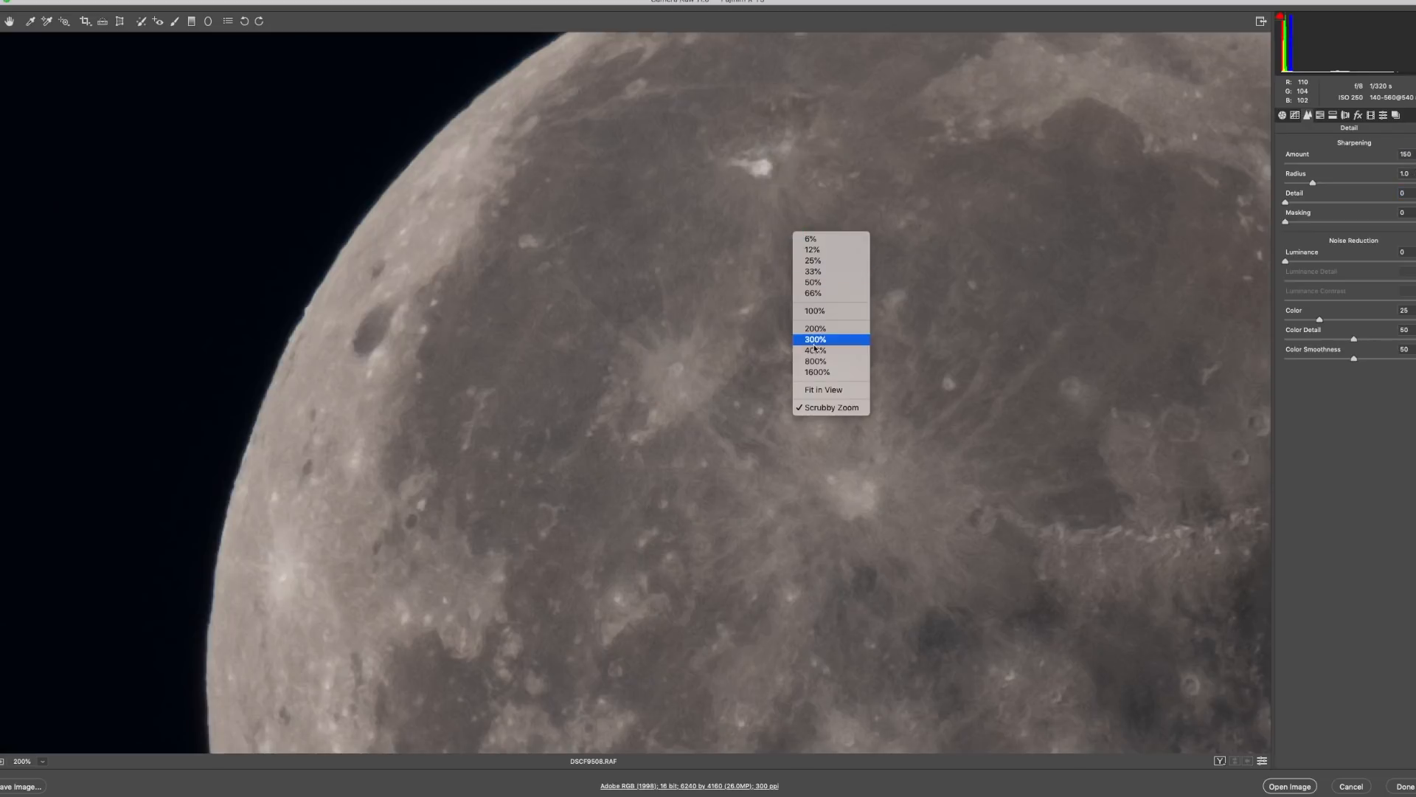
{"action": "left_click", "coordinate": [818, 390]}
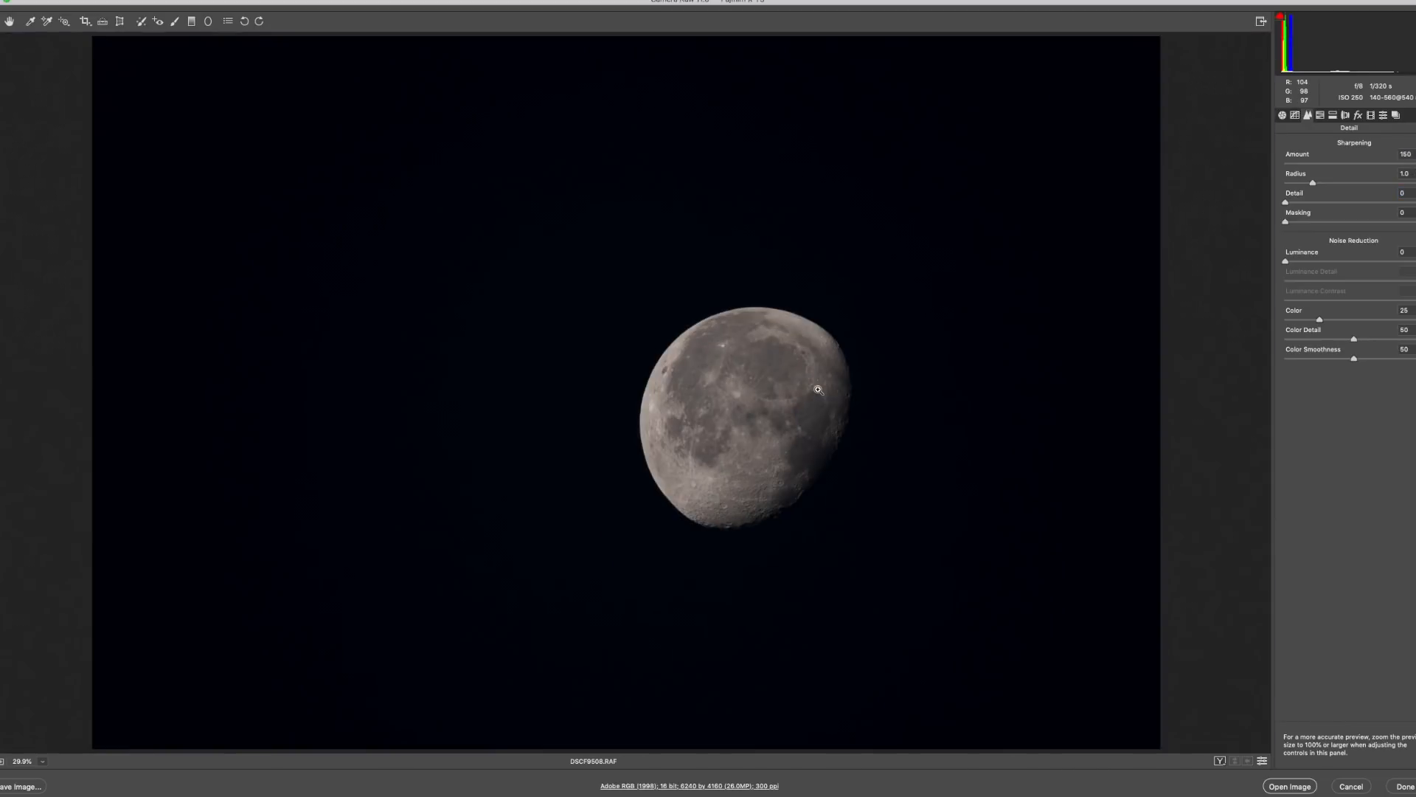
{"action": "left_click_drag", "start_coordinate": [784, 373], "coordinate": [1000, 392]}
{"action": "scroll", "coordinate": [1000, 392], "scroll_direction": "left", "scroll_amount": 10}
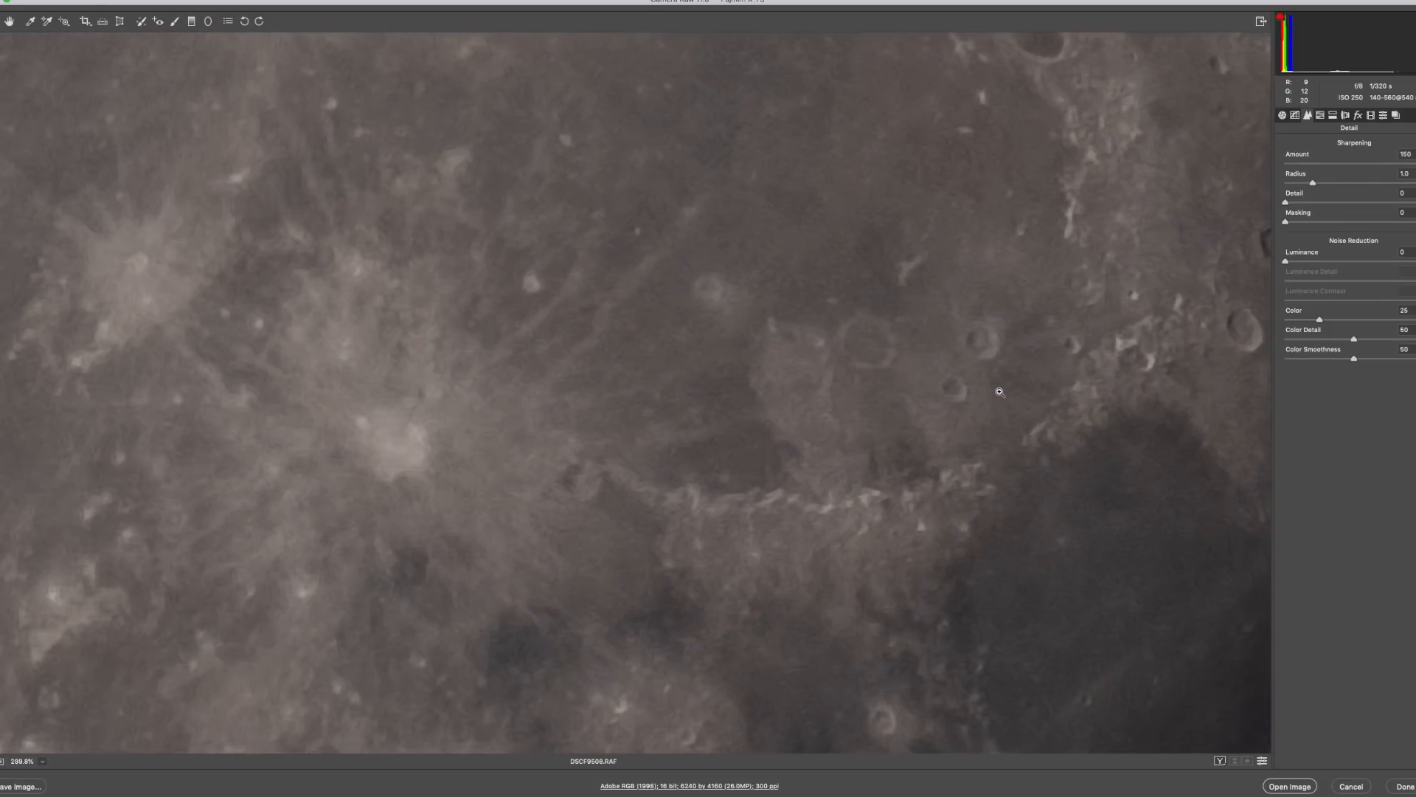
{"action": "scroll", "coordinate": [999, 391], "scroll_direction": "left", "scroll_amount": 5}
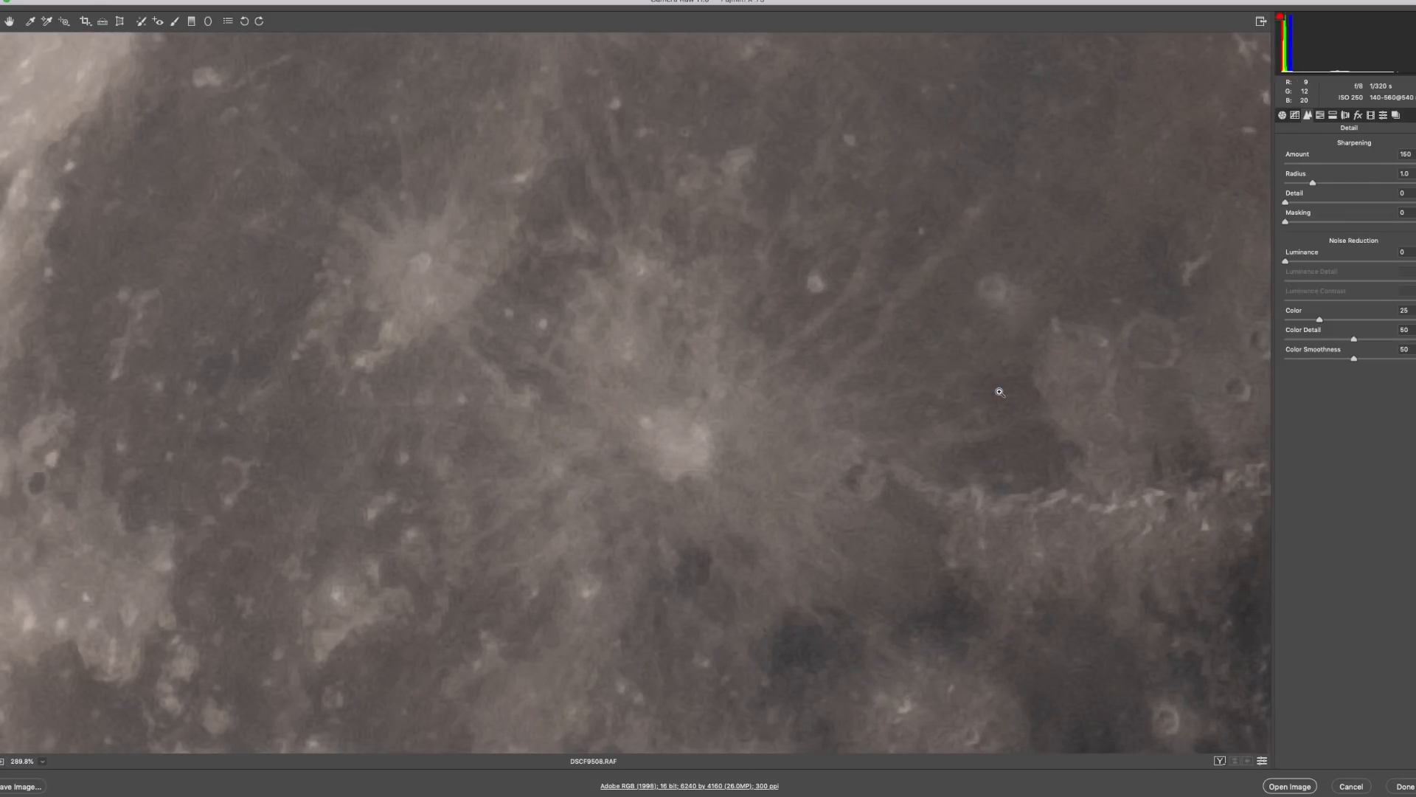
{"action": "left_click_drag", "start_coordinate": [999, 392], "coordinate": [1074, 389]}
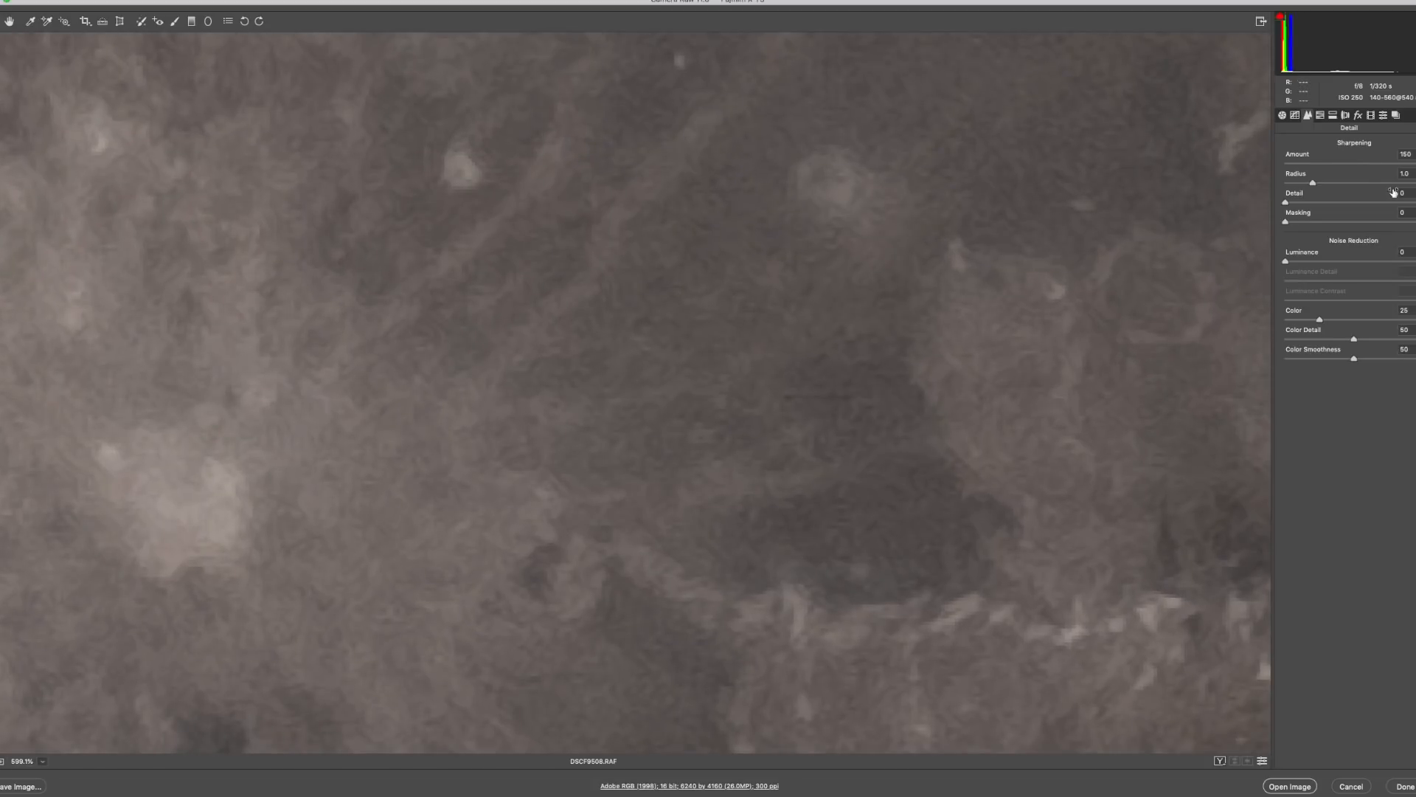
{"action": "left_click_drag", "start_coordinate": [1286, 203], "coordinate": [1293, 204]}
{"action": "left_click_drag", "start_coordinate": [1293, 204], "coordinate": [1290, 203]}
{"action": "left_click_drag", "start_coordinate": [1415, 163], "coordinate": [1328, 166]}
{"action": "left_click", "coordinate": [1408, 128]}
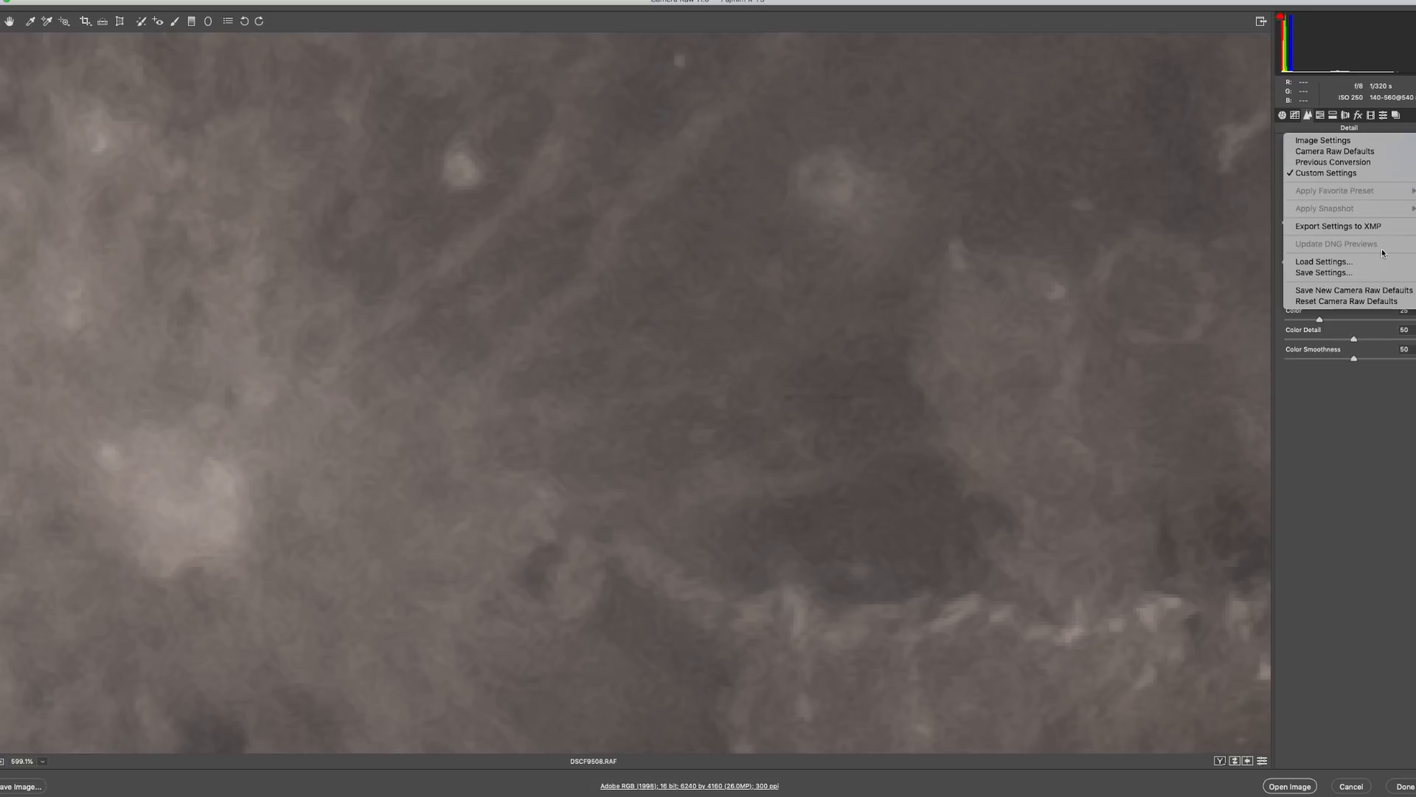
{"action": "left_click", "coordinate": [1355, 303]}
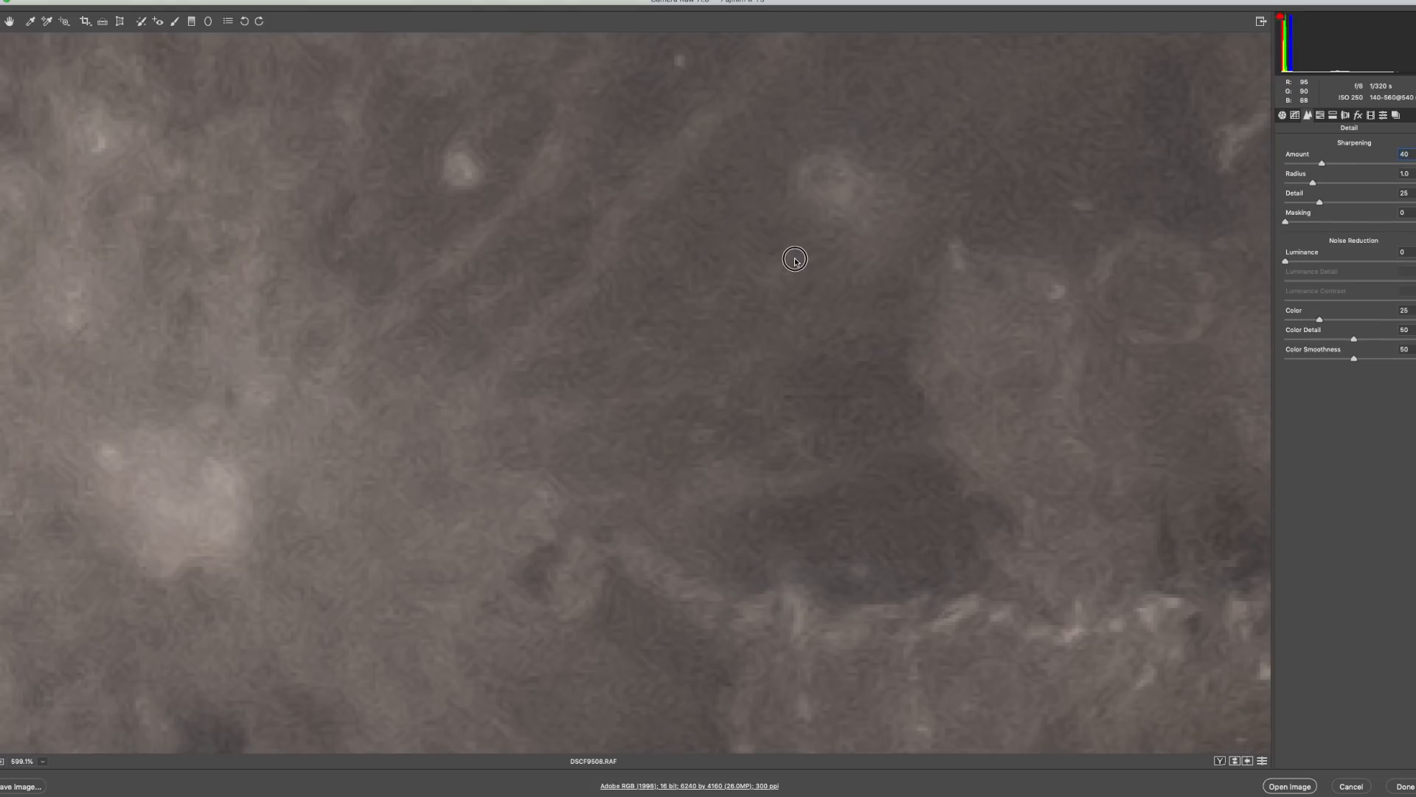
Step: Lower the sharpening Detail to its minimum and raise the sharpening Amount to near its maximum
{"action": "left_click_drag", "start_coordinate": [795, 259], "coordinate": [669, 269]}
{"action": "scroll", "coordinate": [669, 268], "scroll_direction": "down", "scroll_amount": 5}
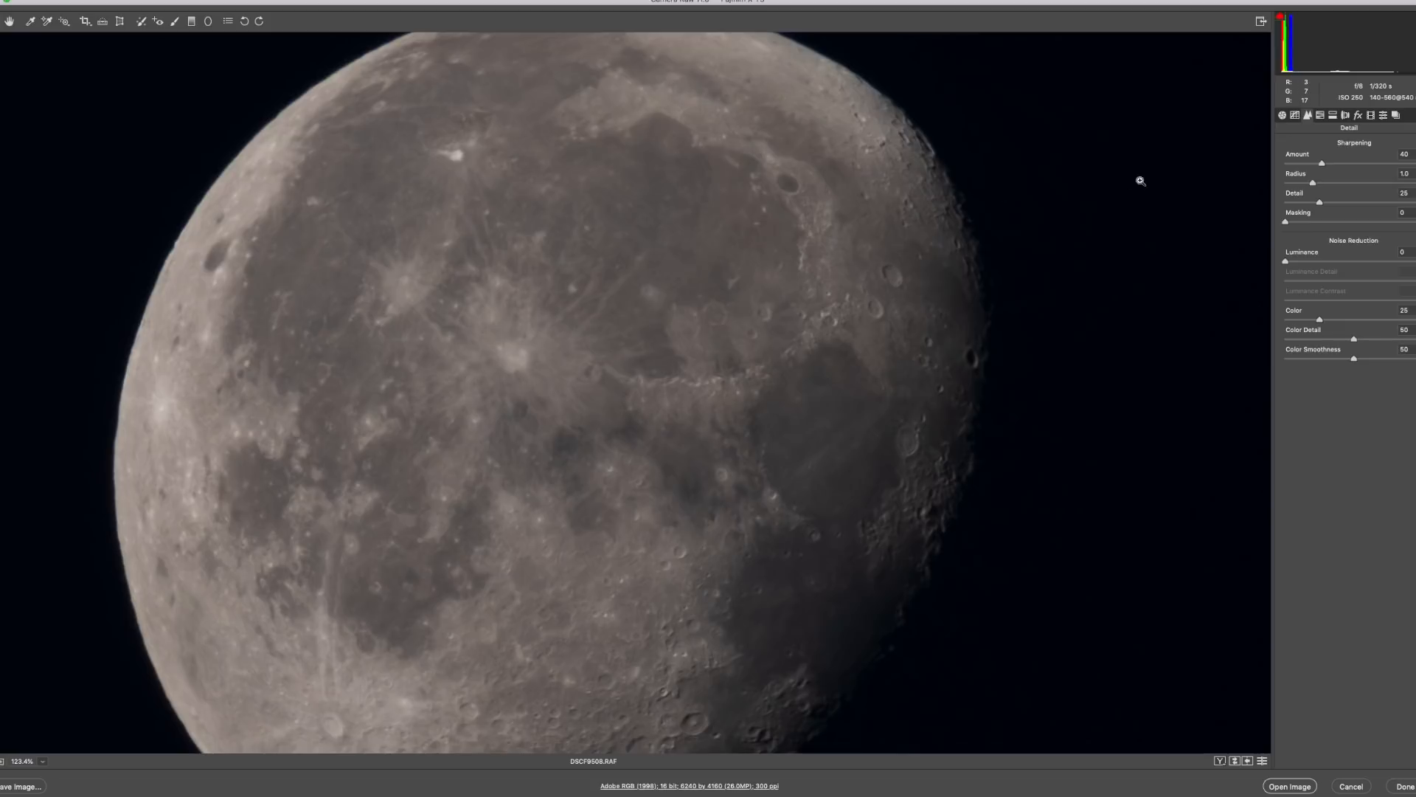
{"action": "left_click_drag", "start_coordinate": [1319, 202], "coordinate": [1248, 196]}
{"action": "left_click_drag", "start_coordinate": [1321, 163], "coordinate": [1404, 172]}
Step: Set the Clarity to +35 in the basic adjustments and fit the whole image in view
{"action": "left_click", "coordinate": [1284, 116]}
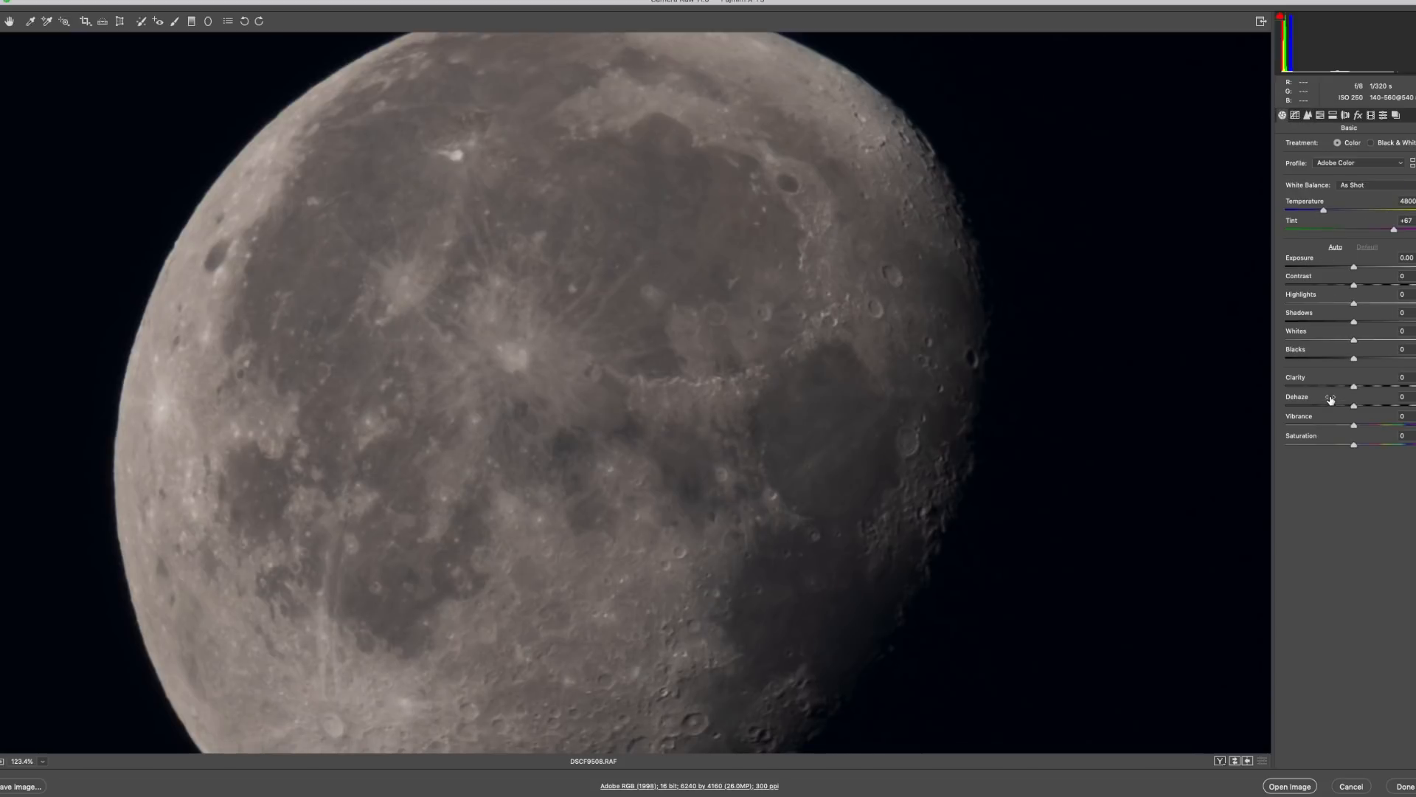
{"action": "left_click_drag", "start_coordinate": [1355, 385], "coordinate": [1378, 385]}
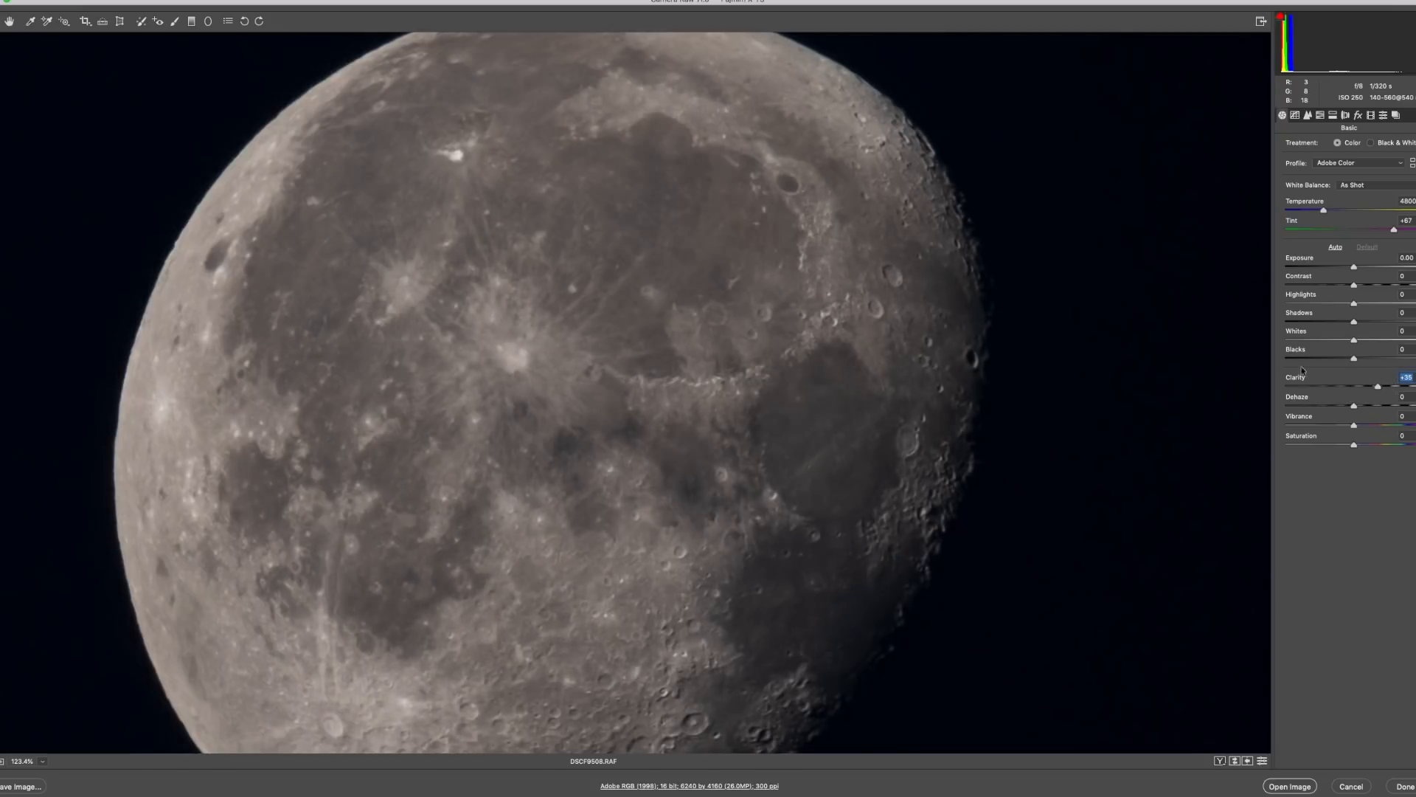
{"action": "right_click", "coordinate": [1072, 342]}
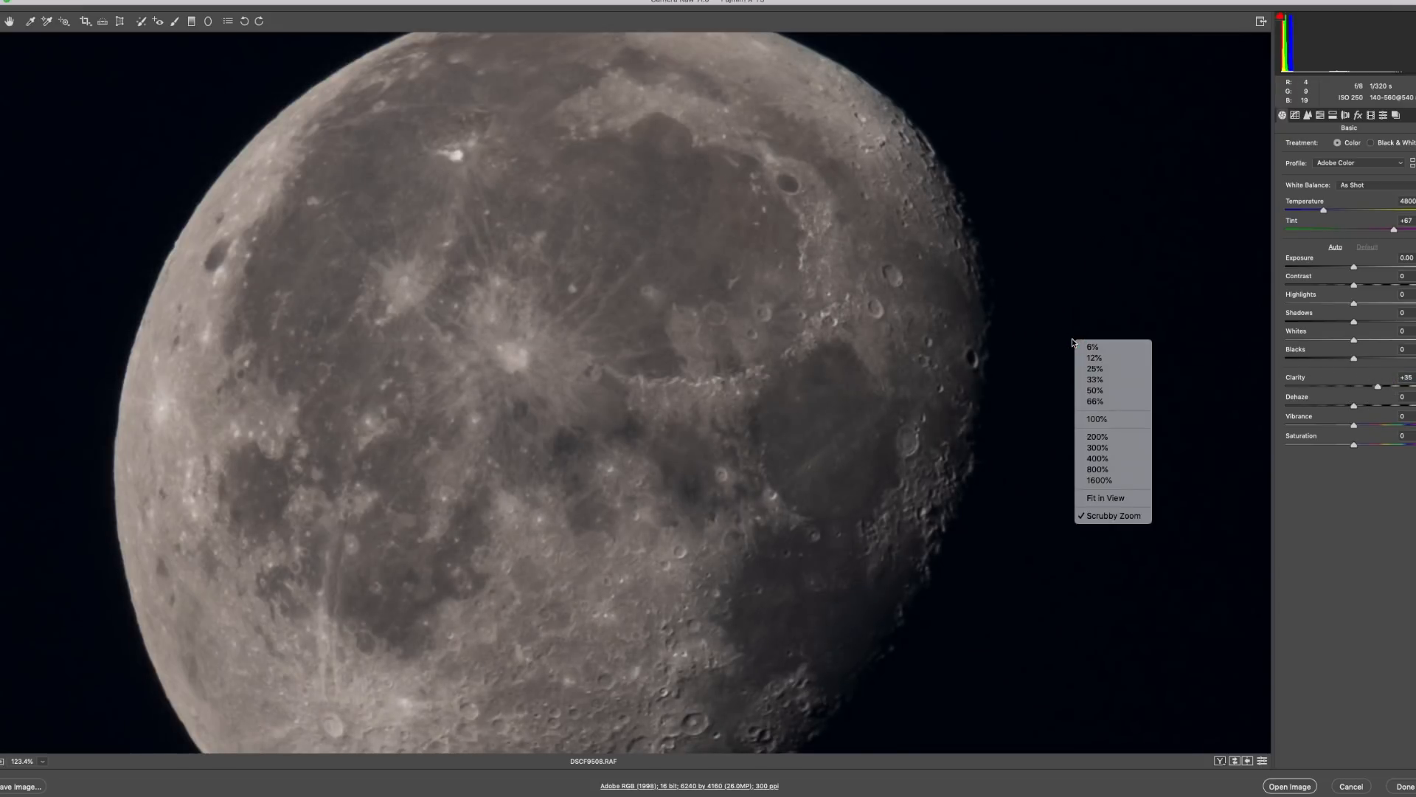
{"action": "left_click", "coordinate": [1137, 506]}
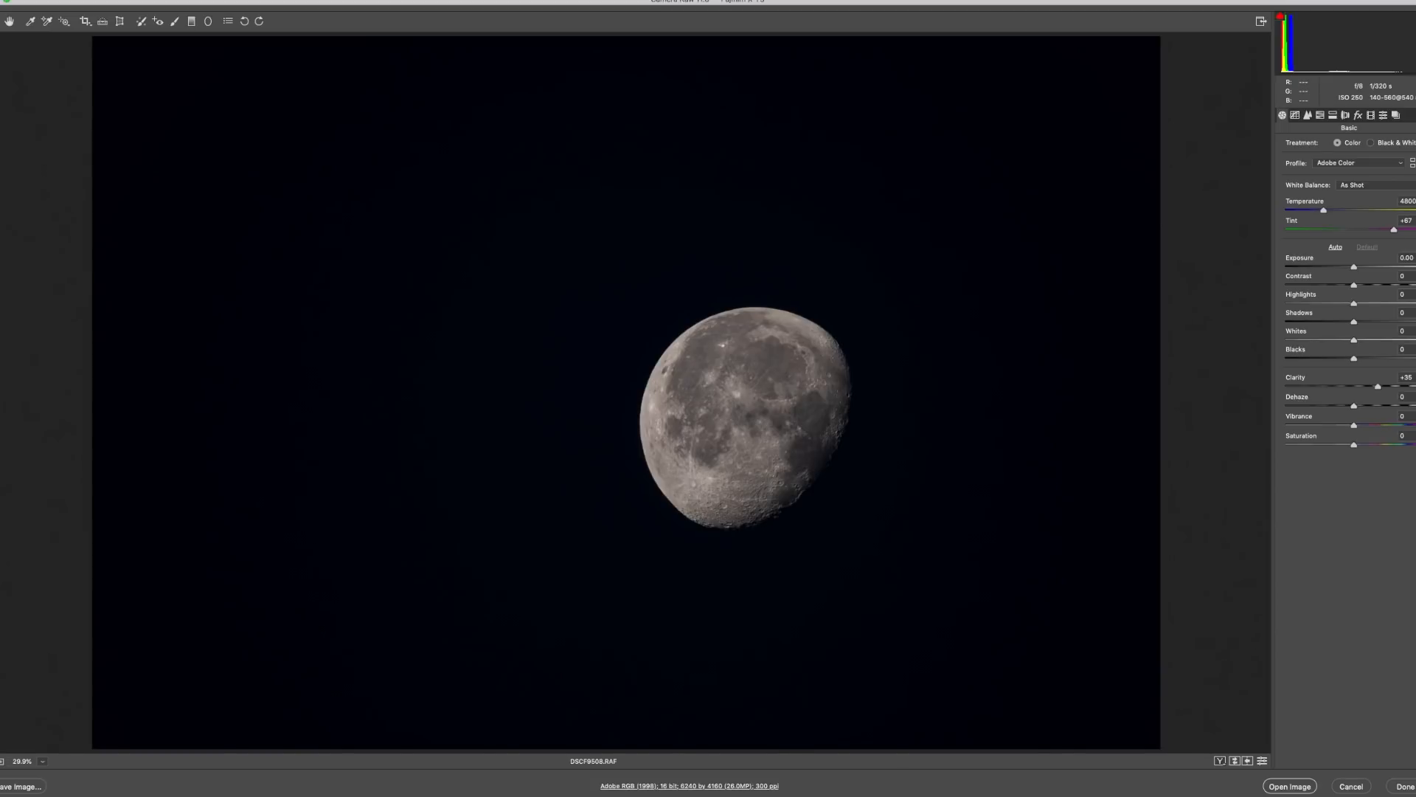
Step: Save the current sharpening and clarity settings as the new Camera Raw defaults
{"action": "left_click", "coordinate": [1414, 127]}
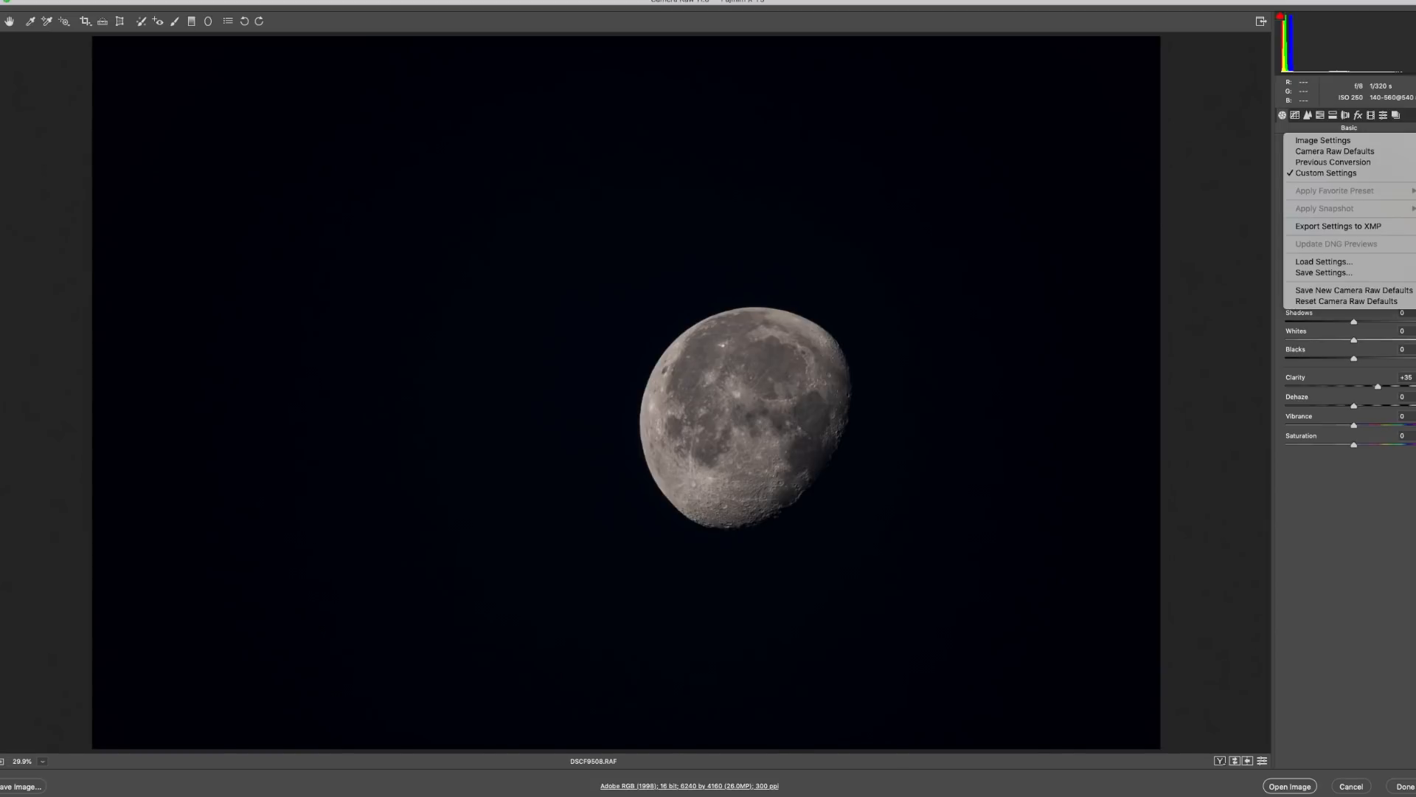
{"action": "left_click", "coordinate": [1364, 291]}
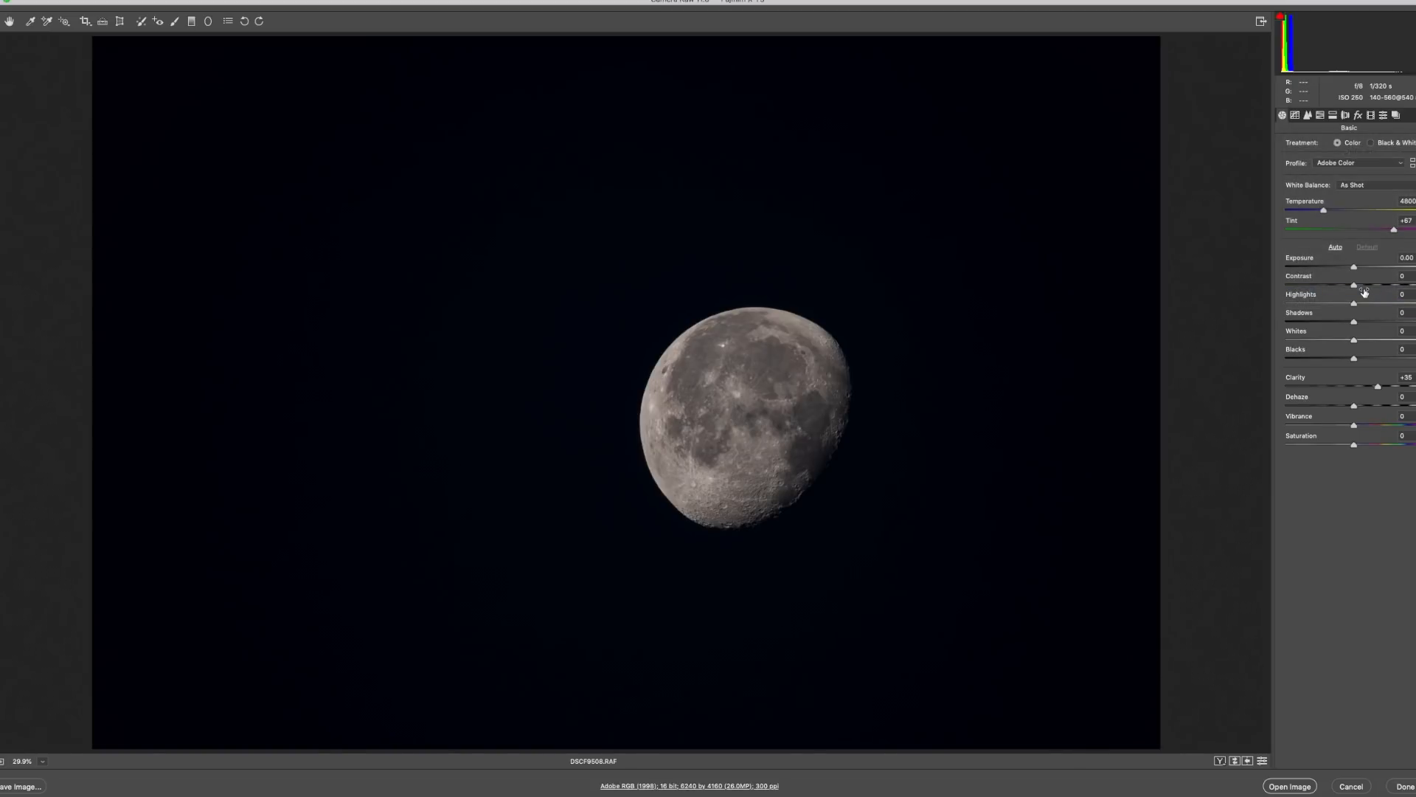